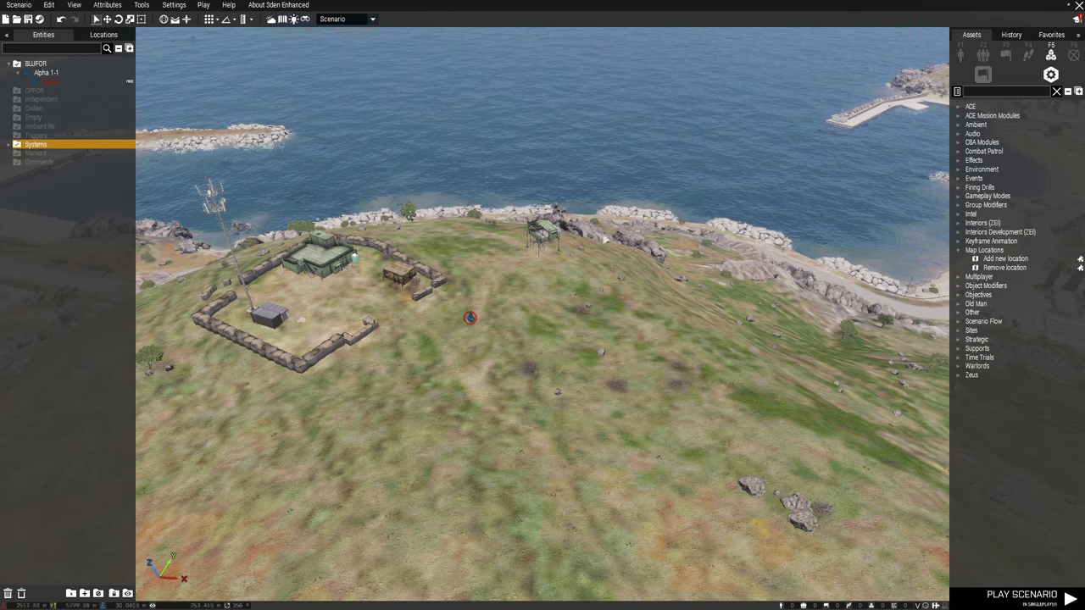
Rotate the camera toward Agia Marina's coast and switch to the 2D Stratis map
right_drag(605, 239, 659, 227)
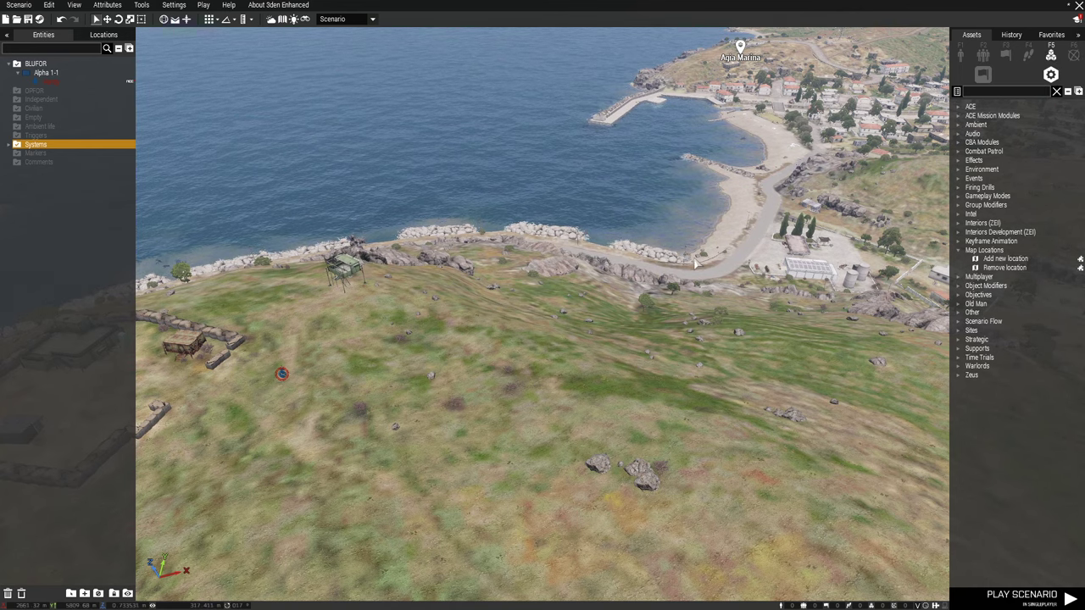
right_drag(703, 264, 738, 268)
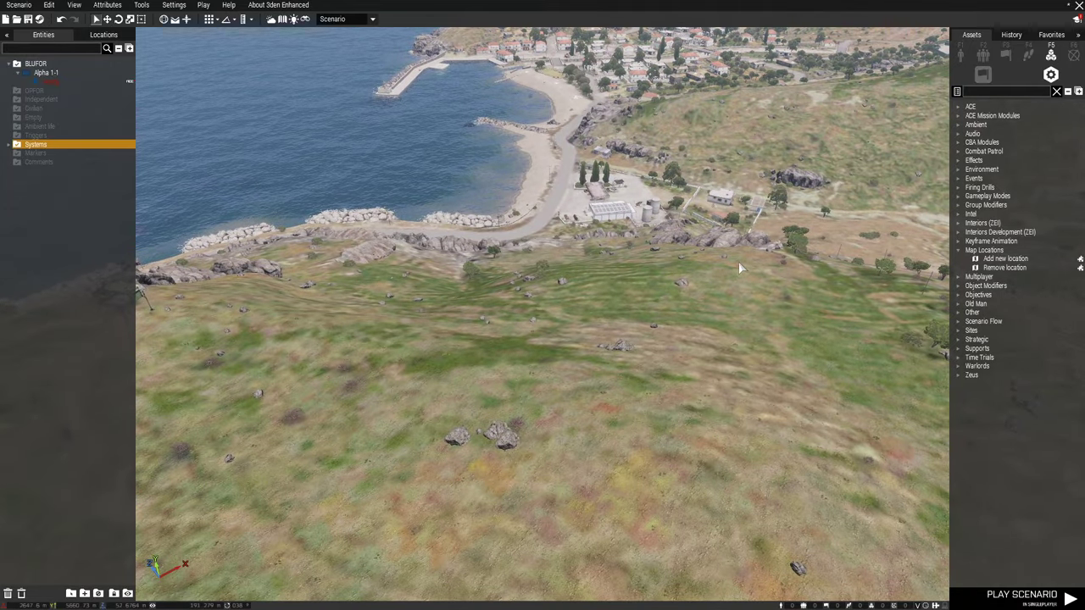
key(m)
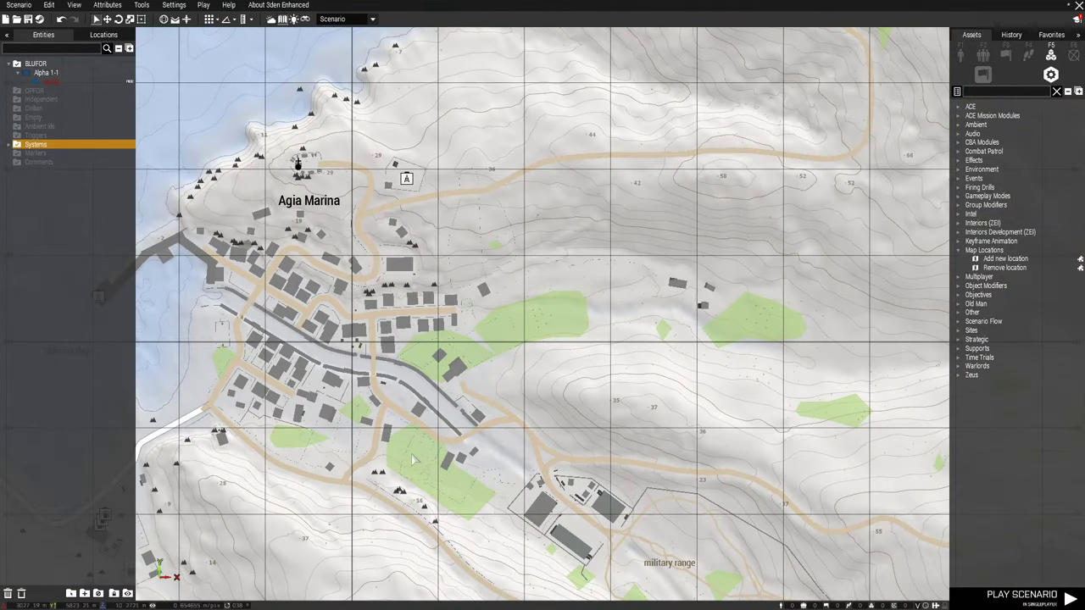
Place an Add new location module on the road east of Agia Marina and list its location types
scroll(543, 252, up, 2)
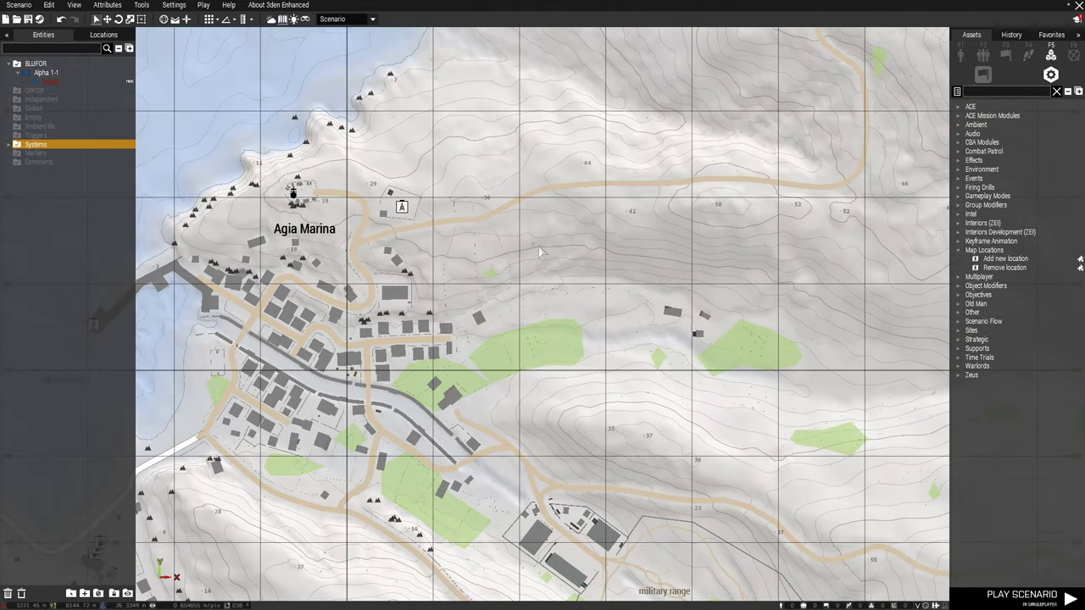
click(1000, 258)
scroll(576, 188, up, 2)
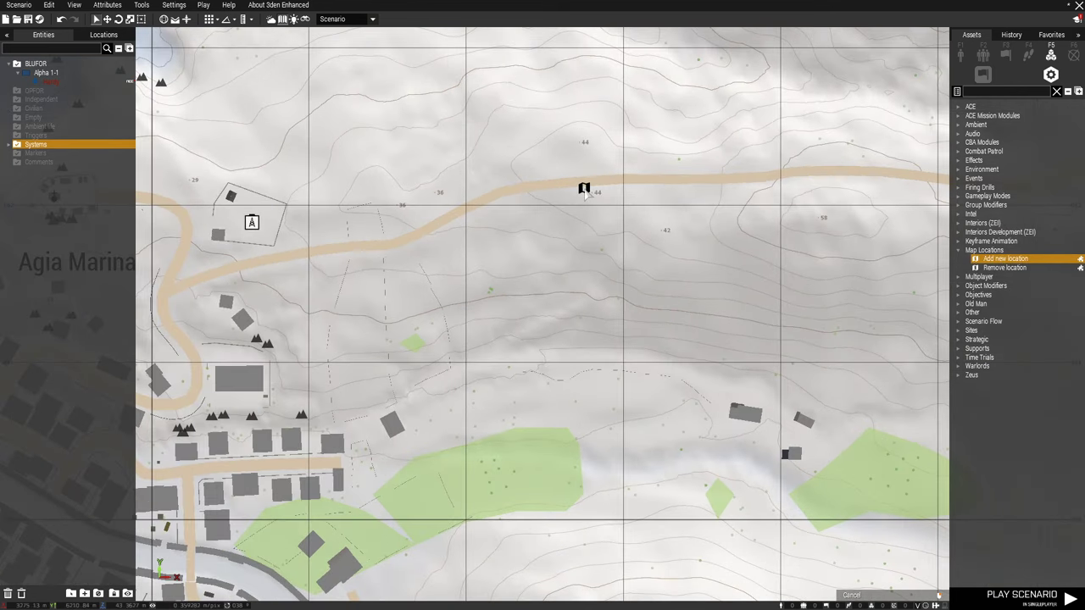
click(547, 188)
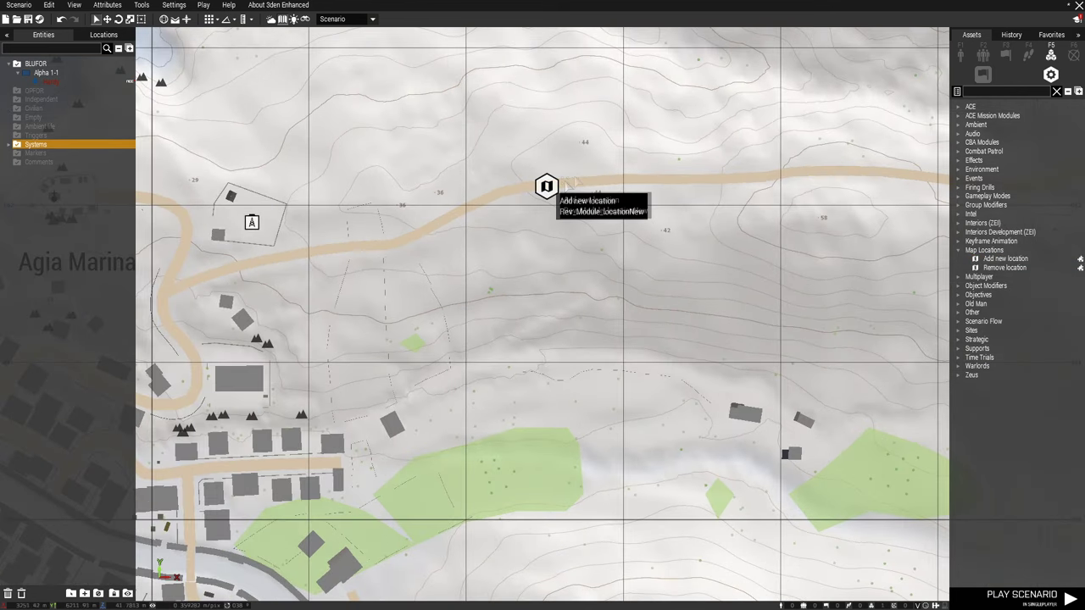
right_drag(562, 217, 594, 272)
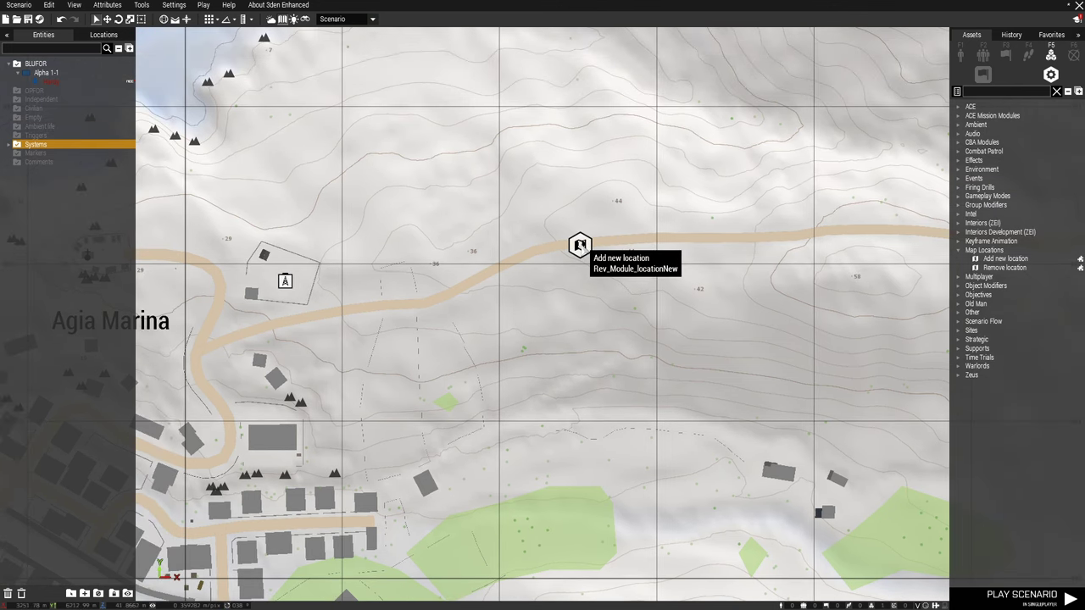
double_click(580, 245)
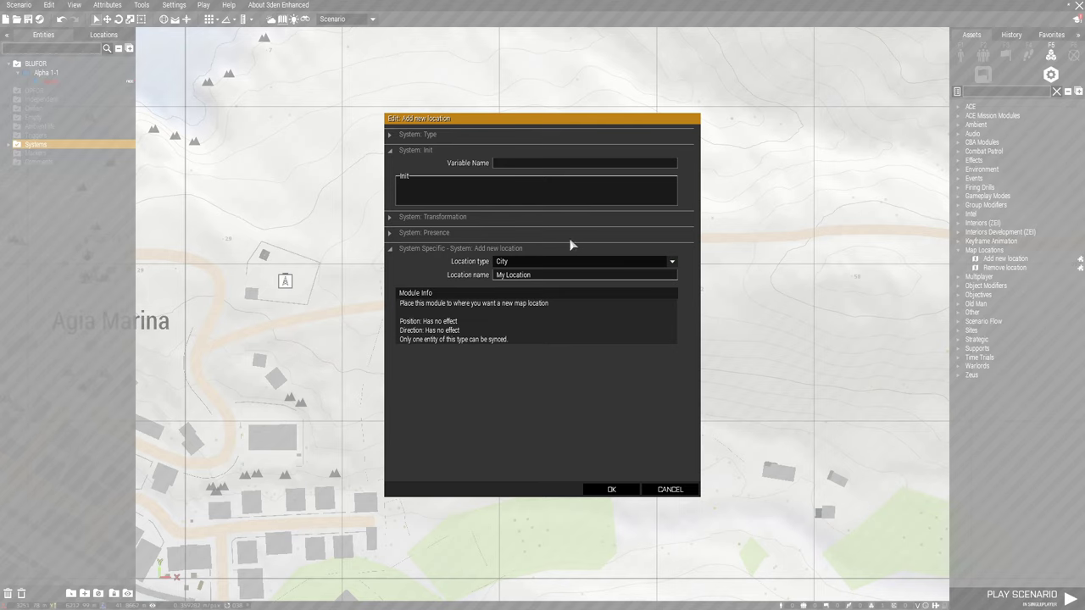
click(523, 262)
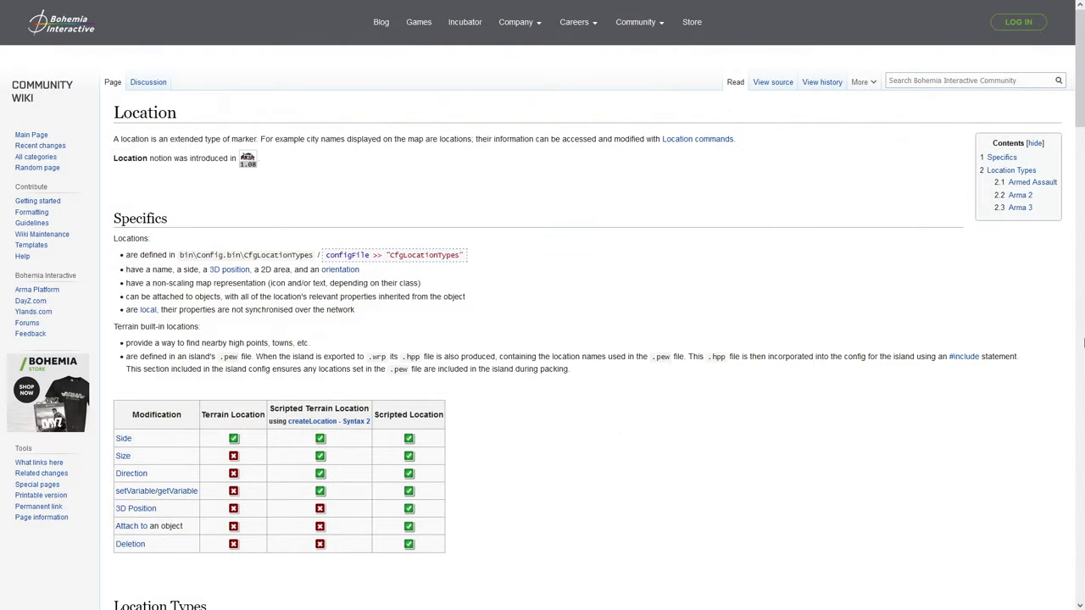
Scroll the Location article to the Arma 3 types: Airport, CityCenter, NameLocal, SafetyZone, ViewPoint
scroll(1083, 342, down, 7)
scroll(1083, 348, down, 7)
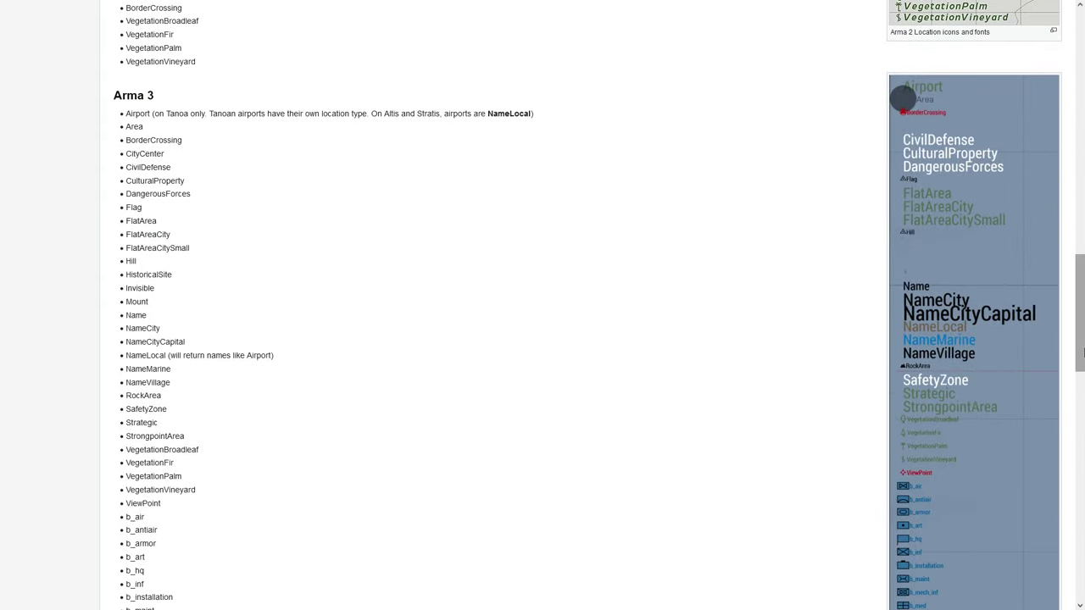
scroll(1082, 353, down, 1)
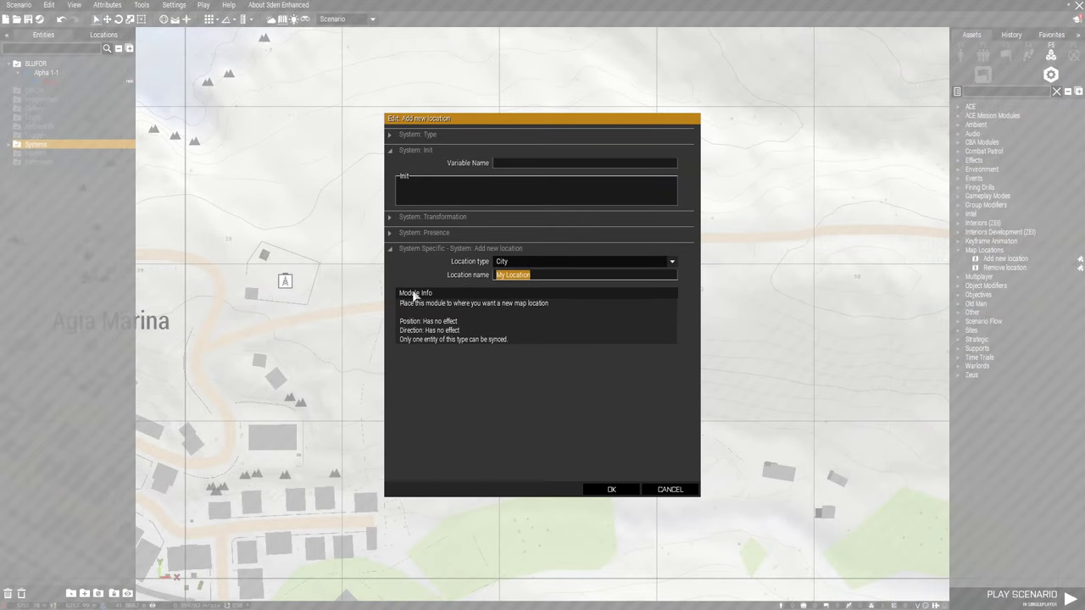
Name the City location 'Test City', confirm it, and pan back toward Agia Marina
text(Test City)
click(610, 483)
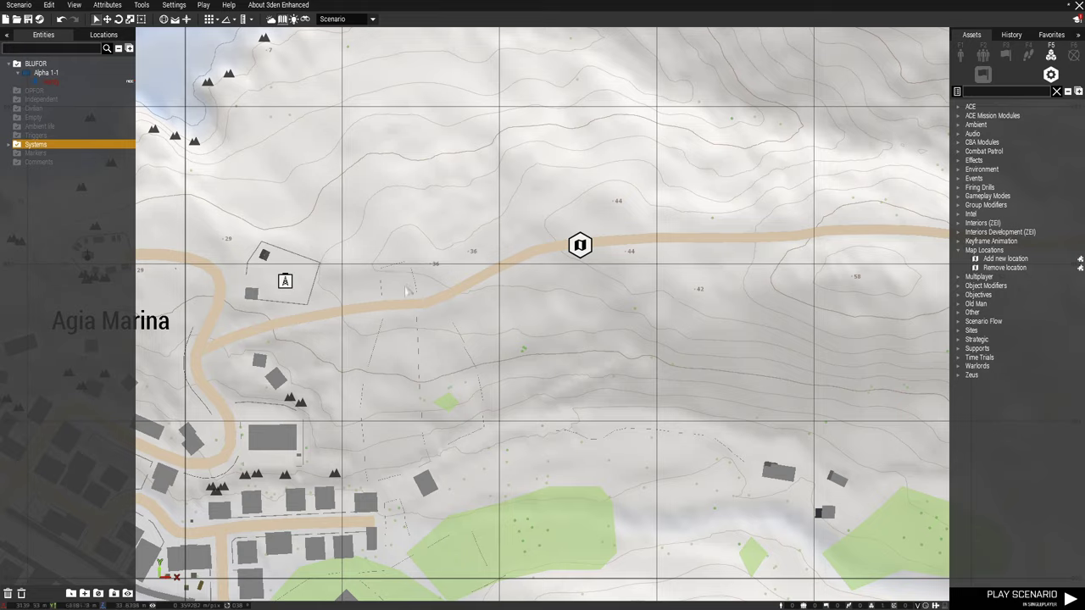
right_drag(447, 366, 602, 348)
right_drag(342, 314, 568, 317)
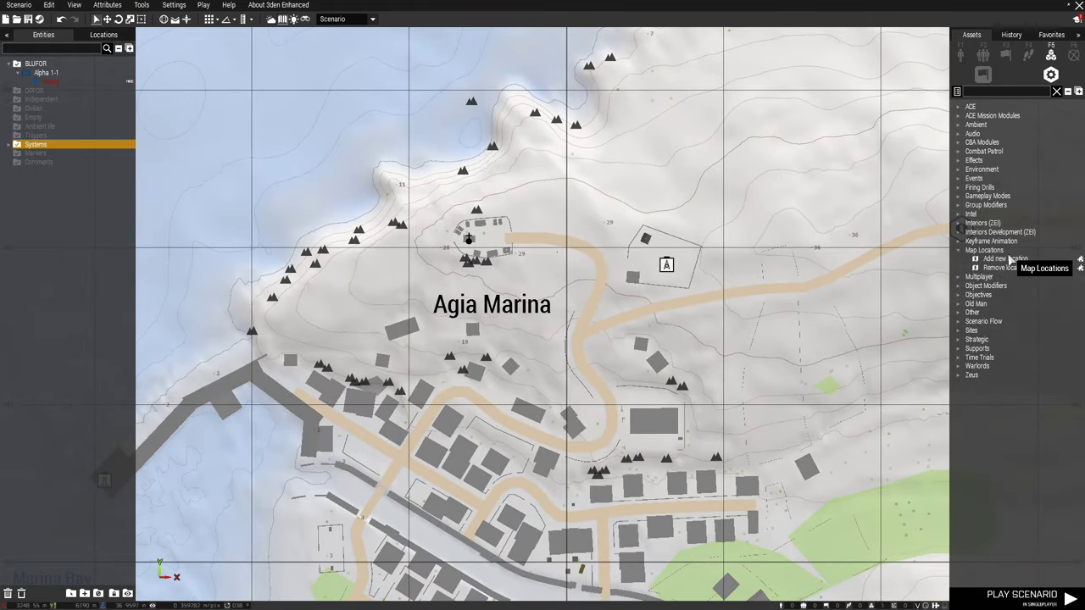
Drop a Remove location module near Agia Marina and confirm its attributes
drag(1004, 268, 462, 315)
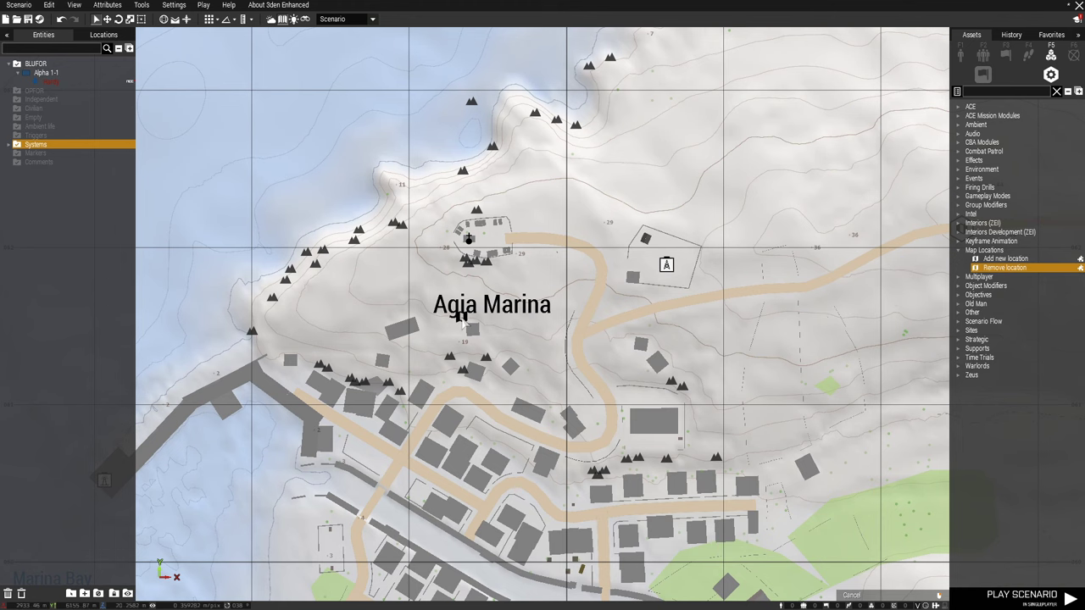
scroll(461, 316, up, 8)
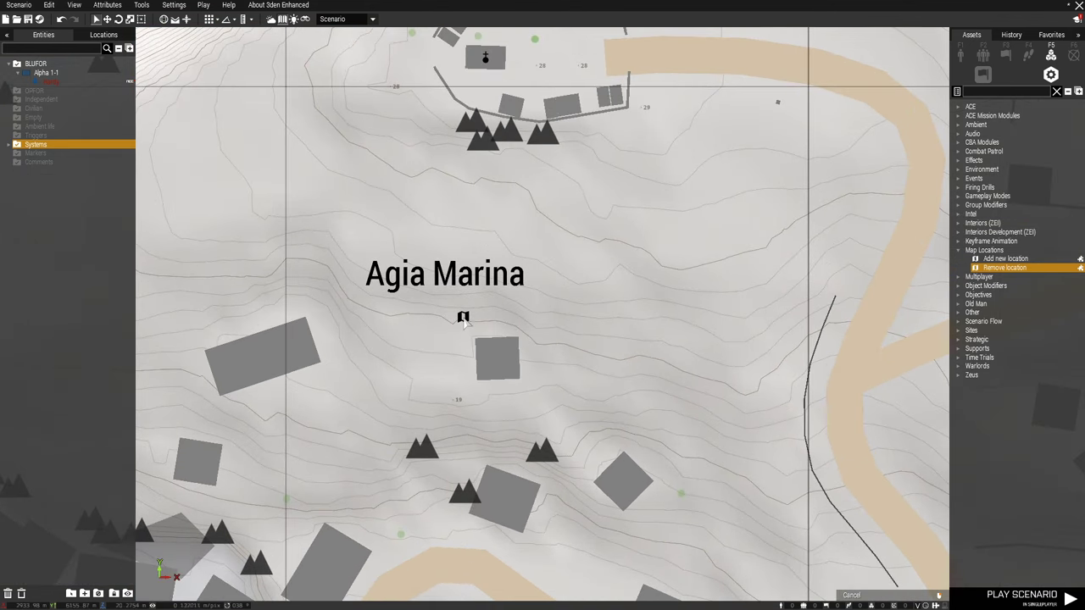
scroll(390, 267, up, 3)
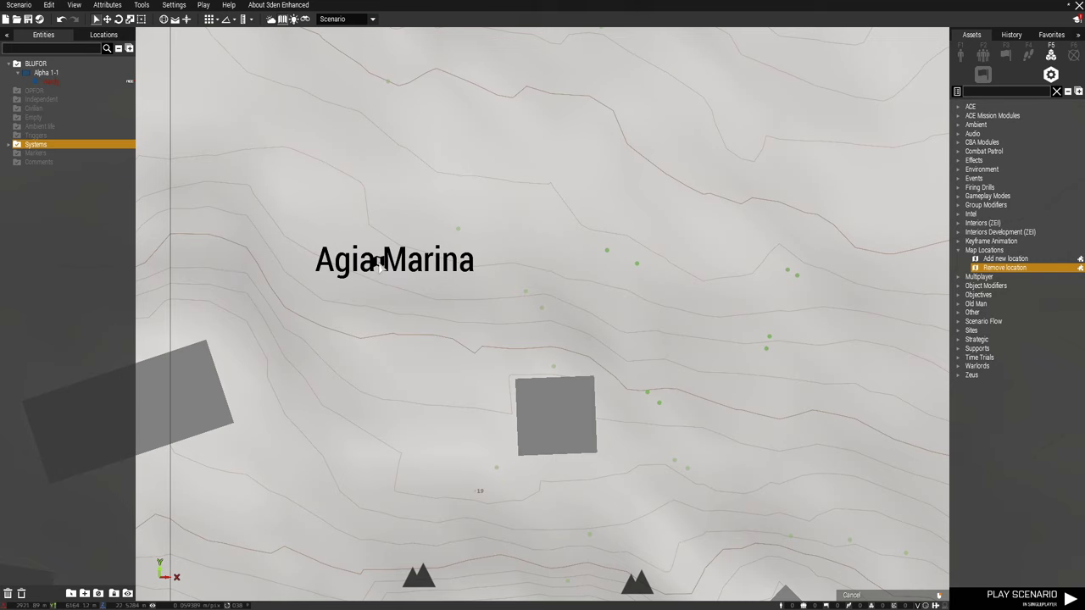
right_drag(378, 263, 521, 263)
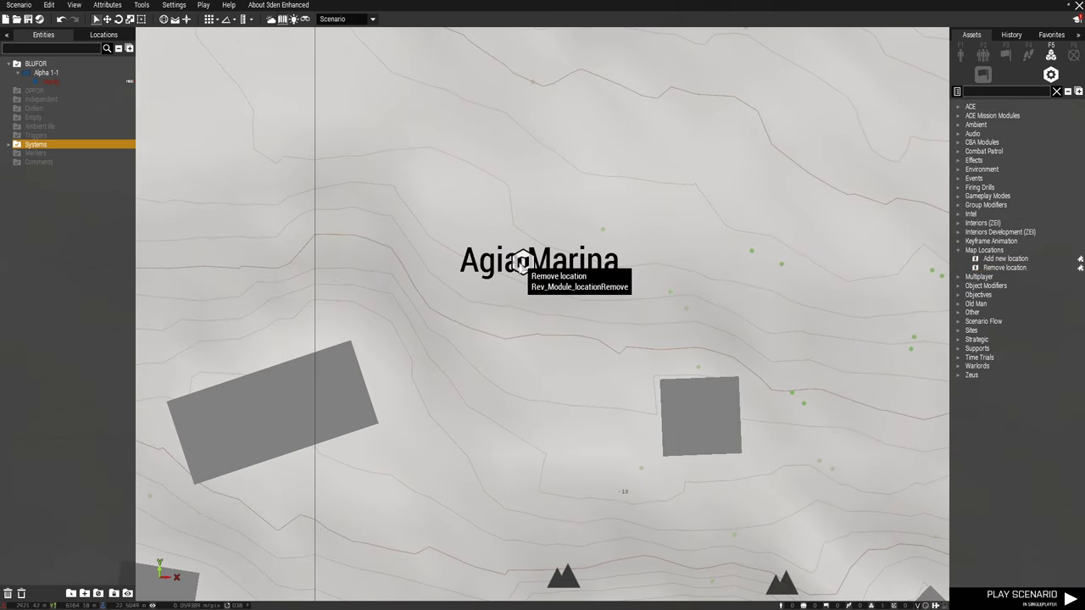
double_click(522, 263)
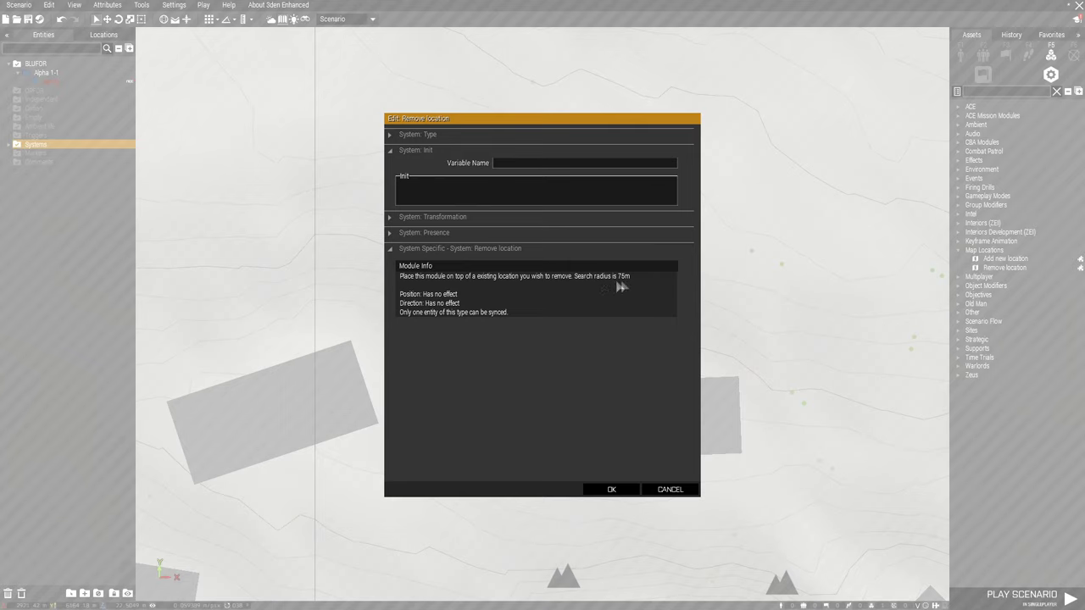
click(611, 489)
Move the Remove location module exactly onto the Agia Marina label
scroll(523, 263, up, 5)
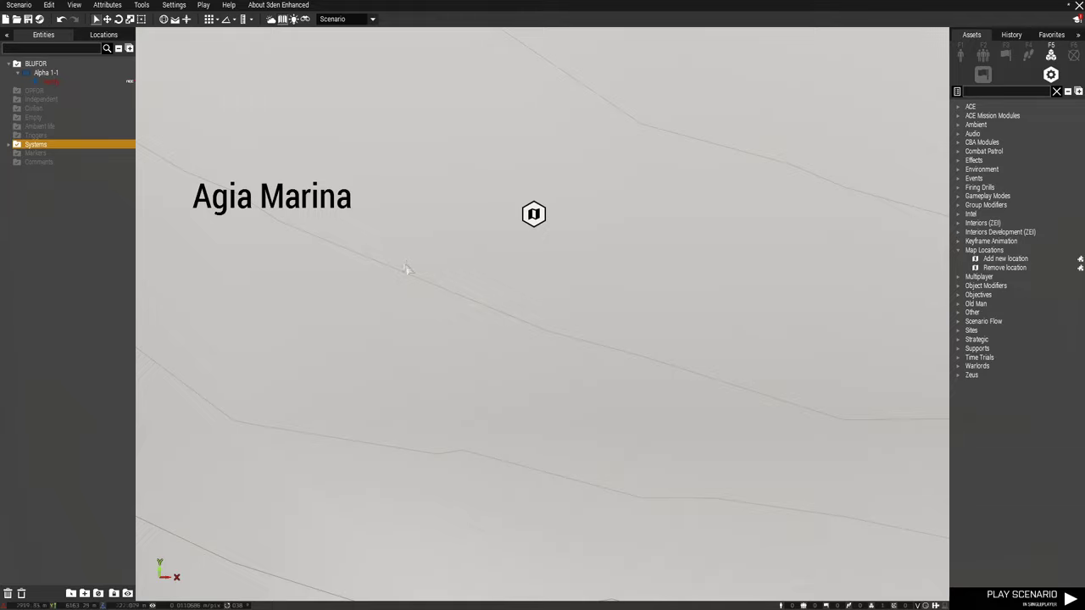
right_drag(405, 265, 709, 375)
drag(886, 319, 345, 252)
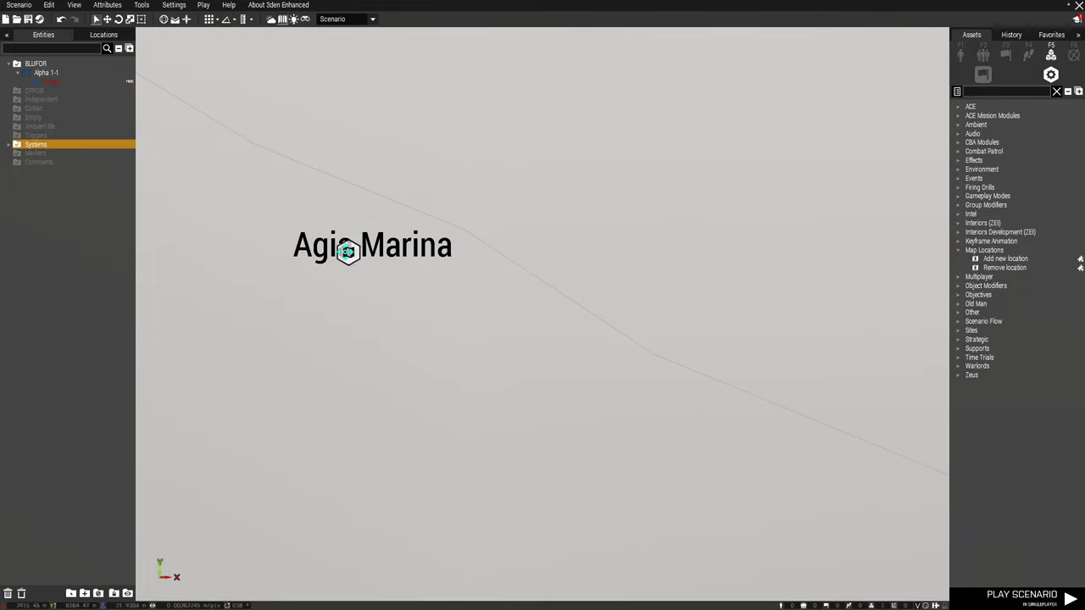
right_drag(347, 252, 560, 331)
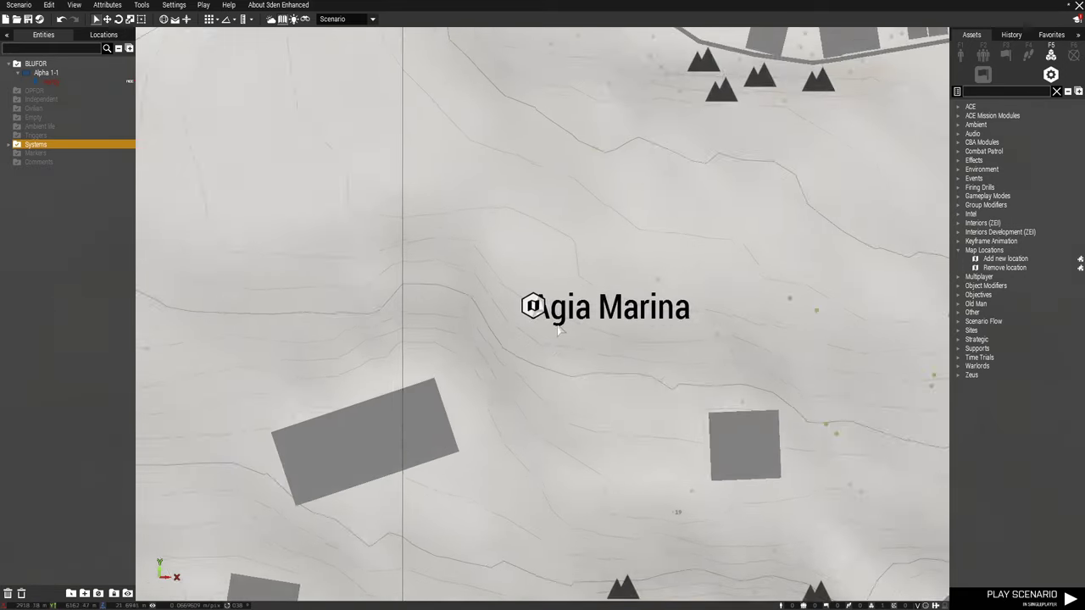
scroll(558, 331, down, 3)
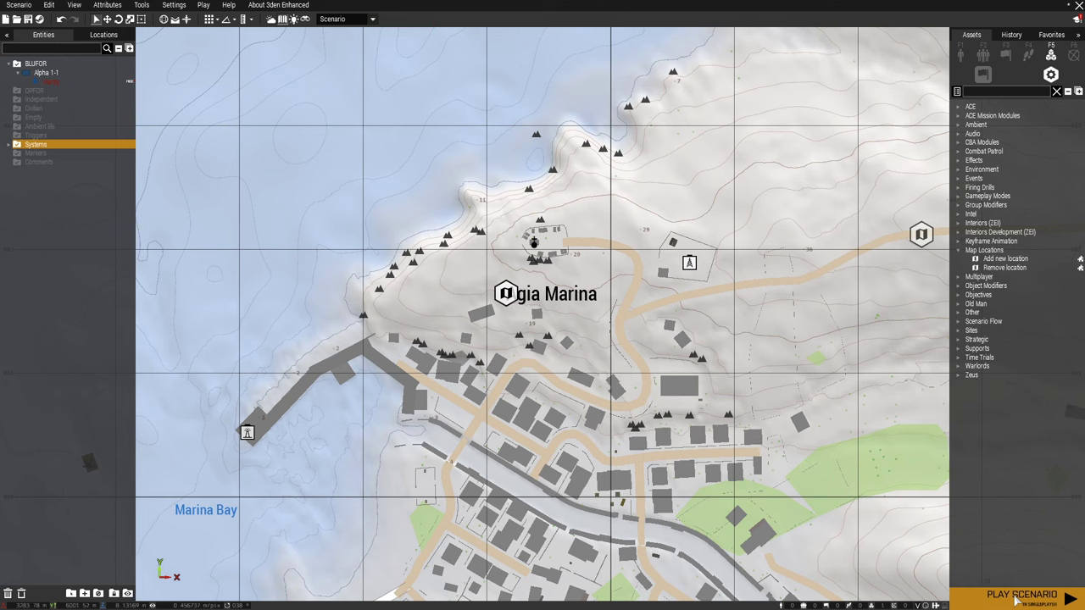
Launch the scenario preview and open the in-game Stratis map
click(1021, 595)
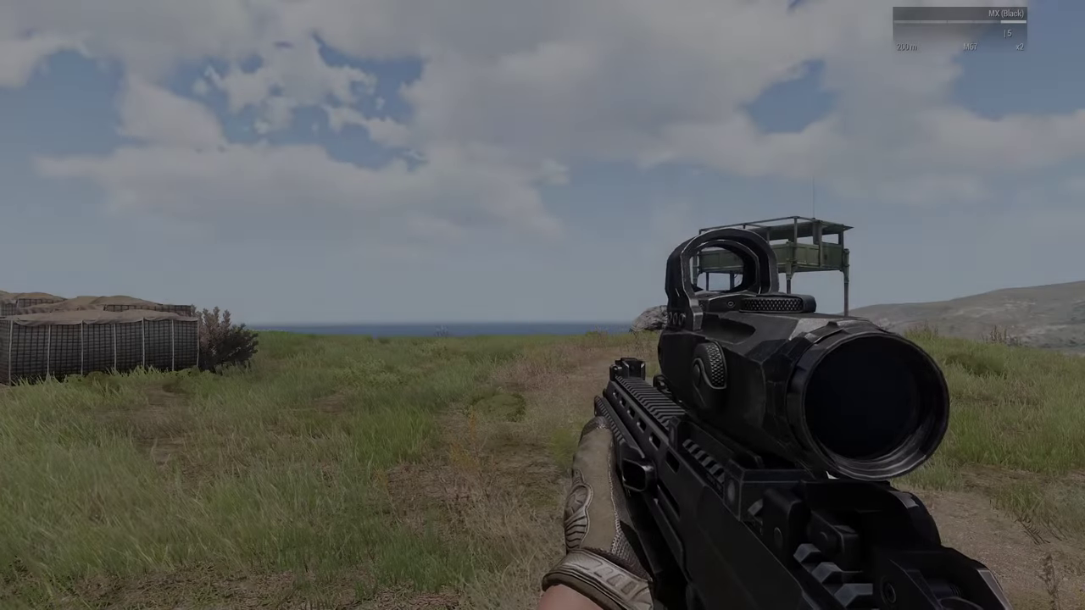
key(m)
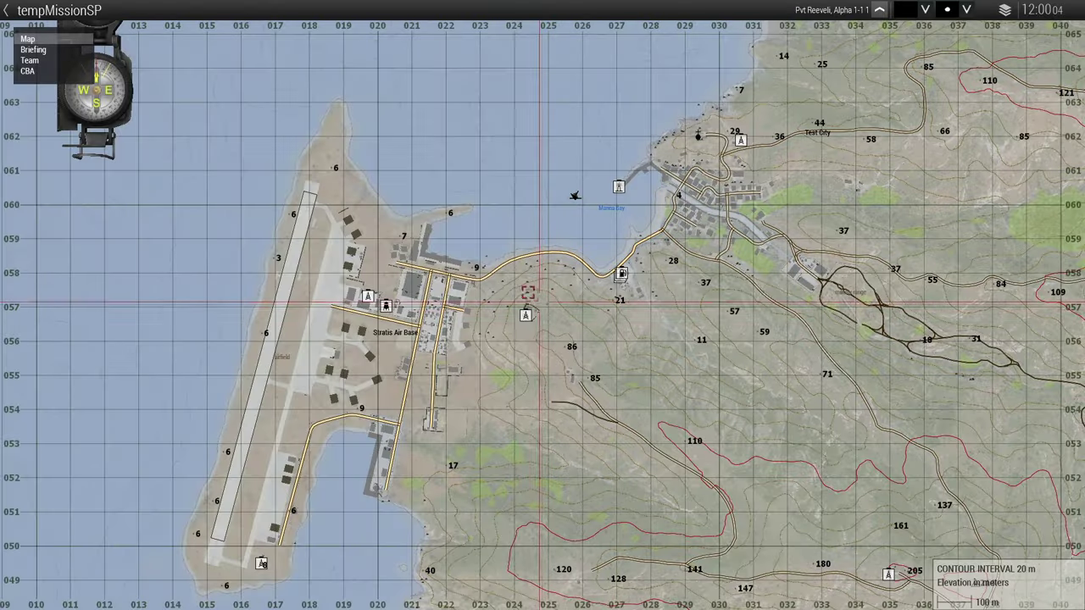
scroll(496, 282, up, 3)
scroll(557, 212, up, 6)
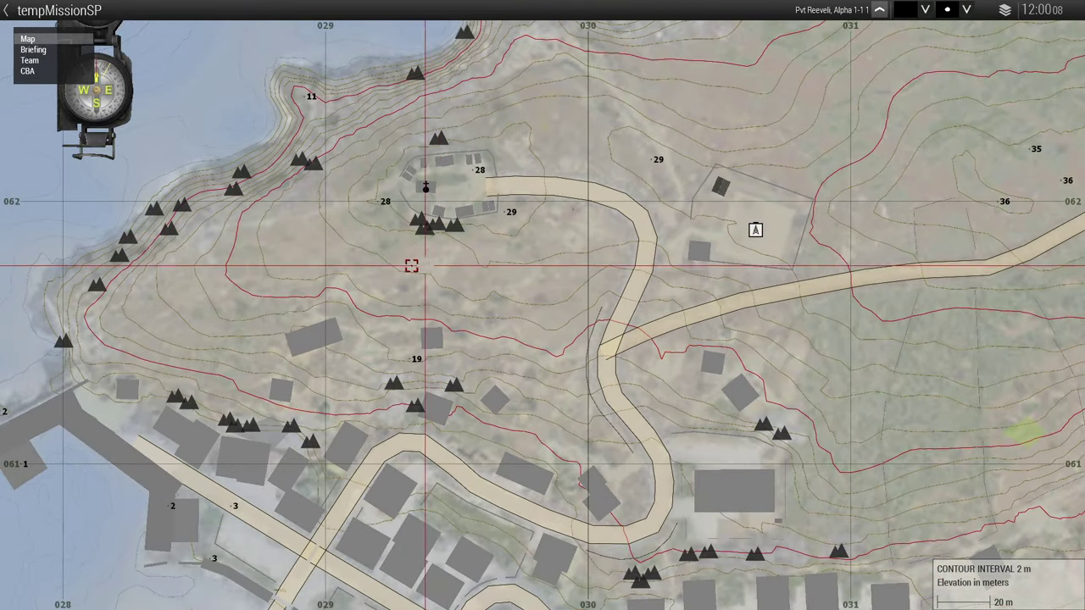
scroll(422, 294, down, 2)
scroll(422, 294, down, 4)
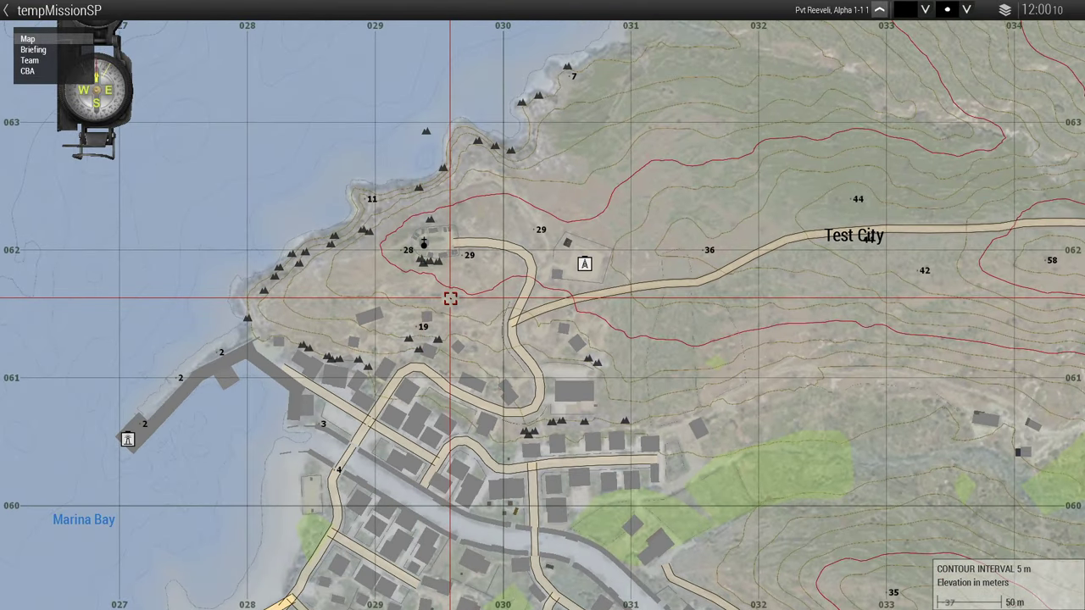
Zoom in on Test City beside the road, then close the map to first-person view
right_drag(448, 296, 259, 317)
scroll(643, 243, up, 4)
scroll(576, 237, up, 3)
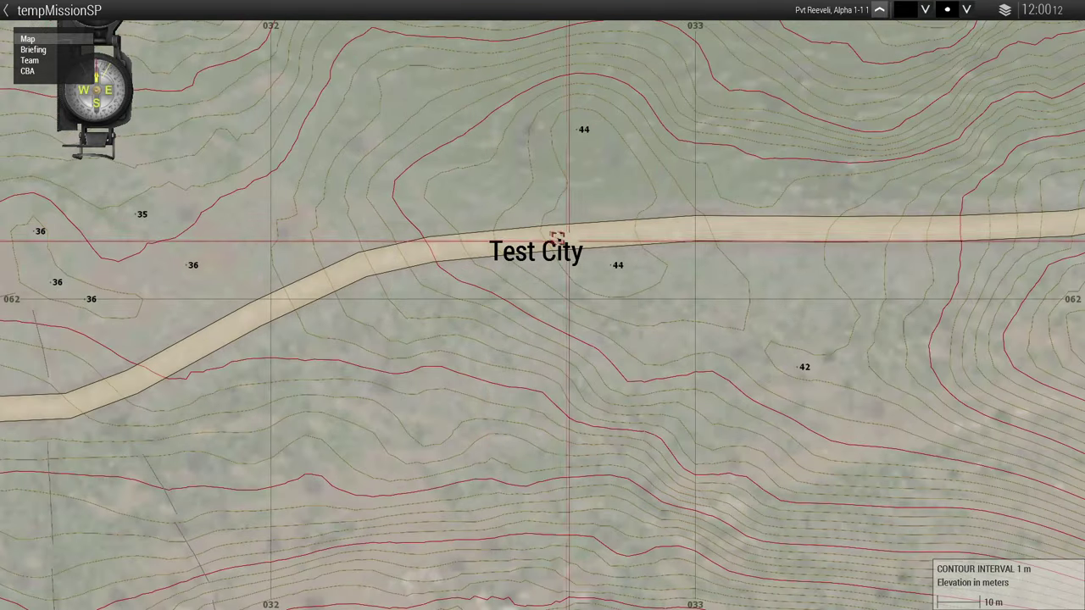
scroll(597, 236, down, 1)
scroll(597, 237, down, 3)
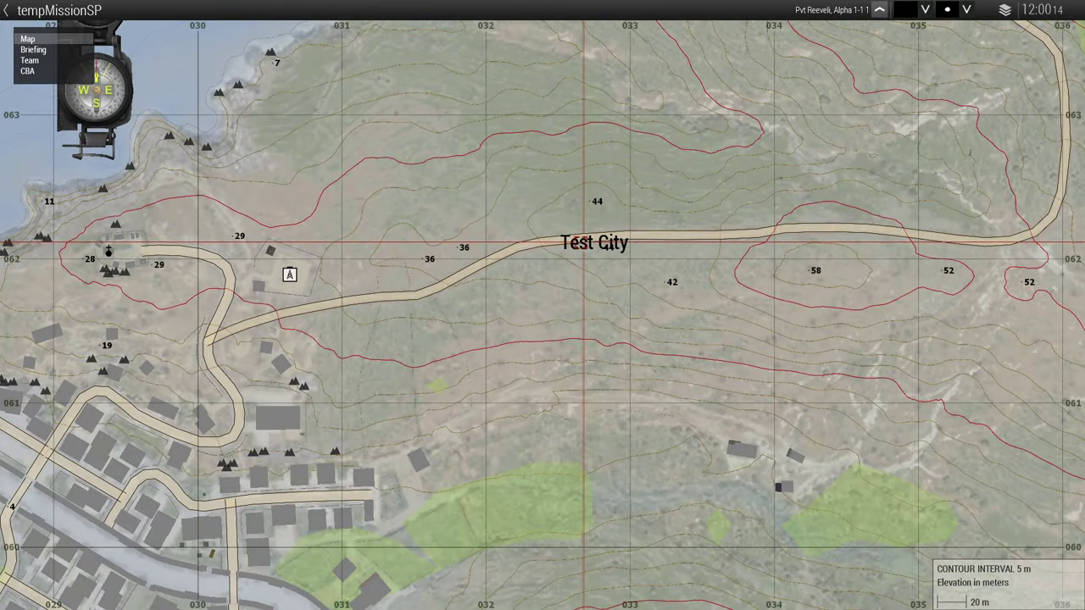
scroll(553, 248, down, 3)
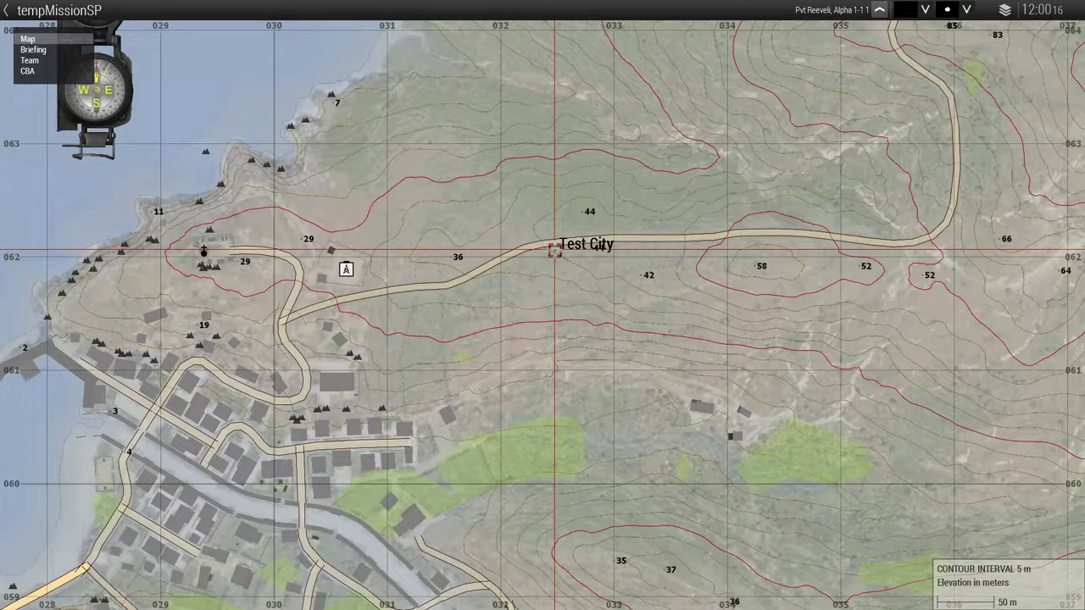
key(m)
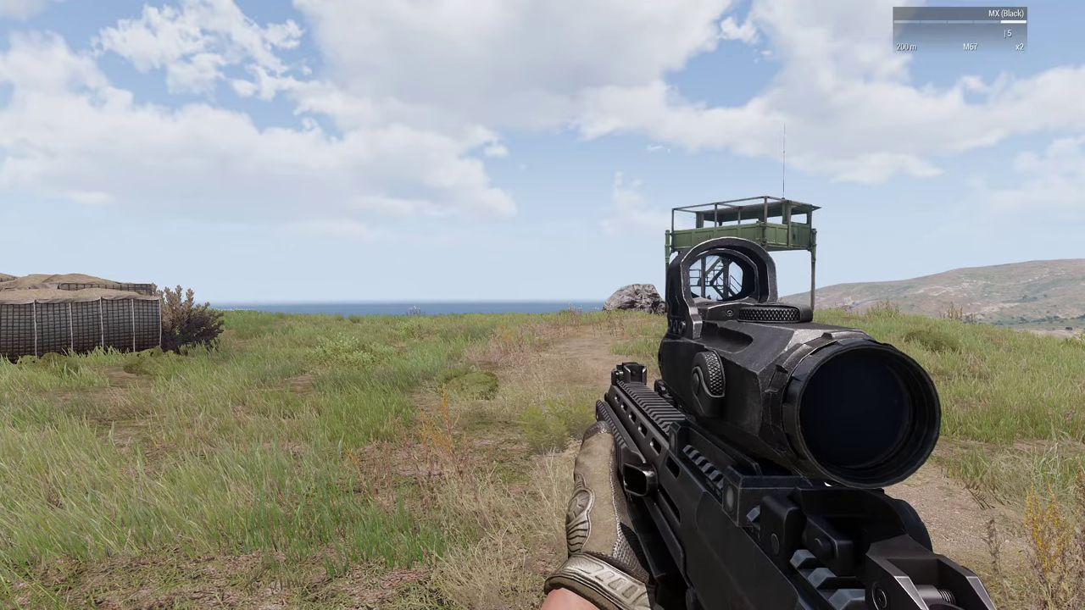
Open Zeus with Y and expand the Map Locations group in the Modules list
key(y)
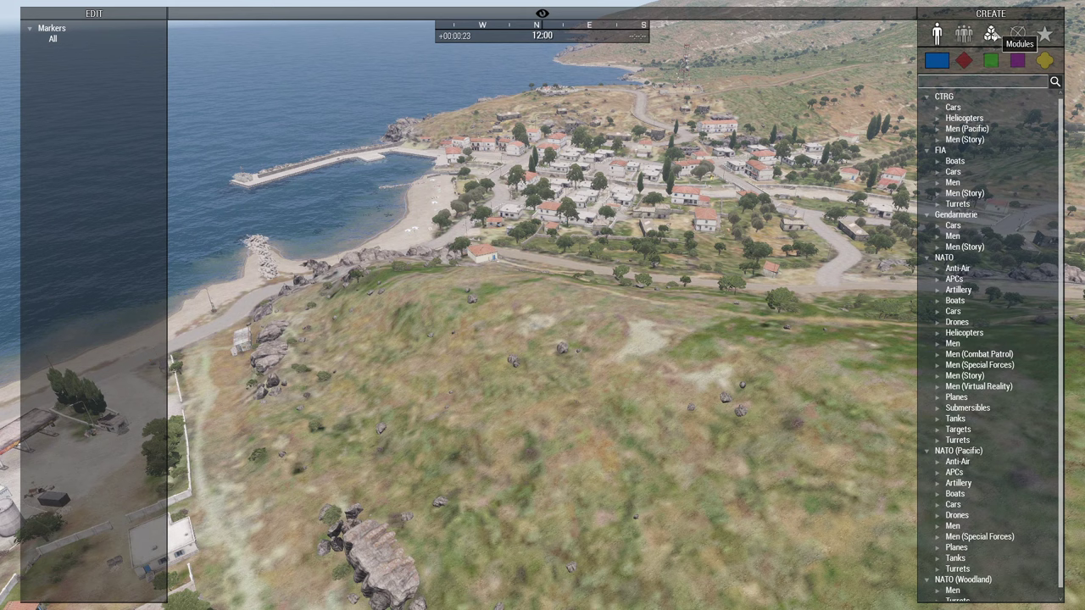
click(991, 34)
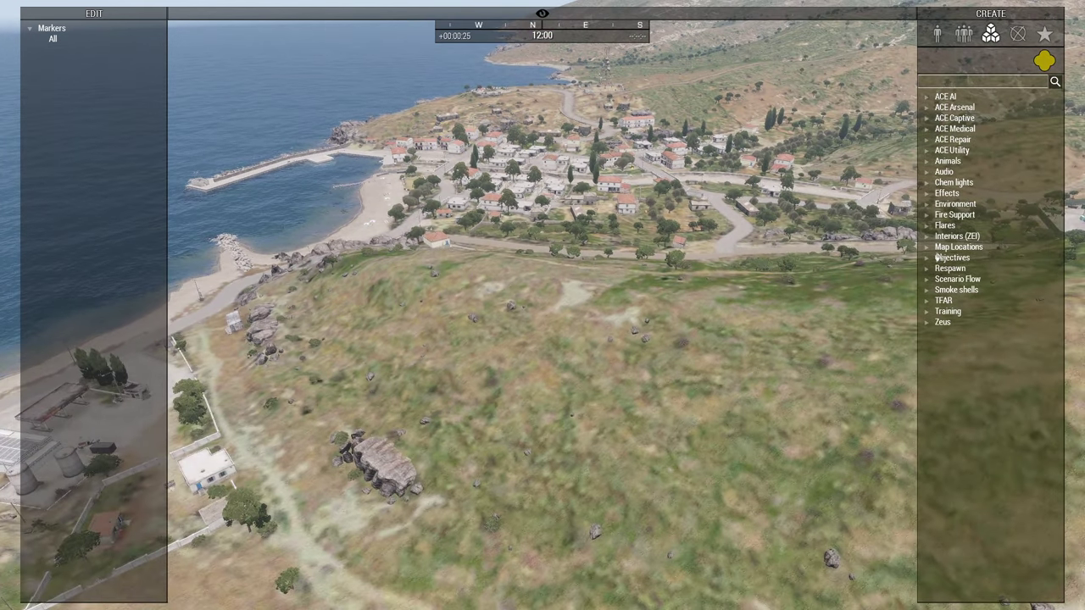
double_click(967, 248)
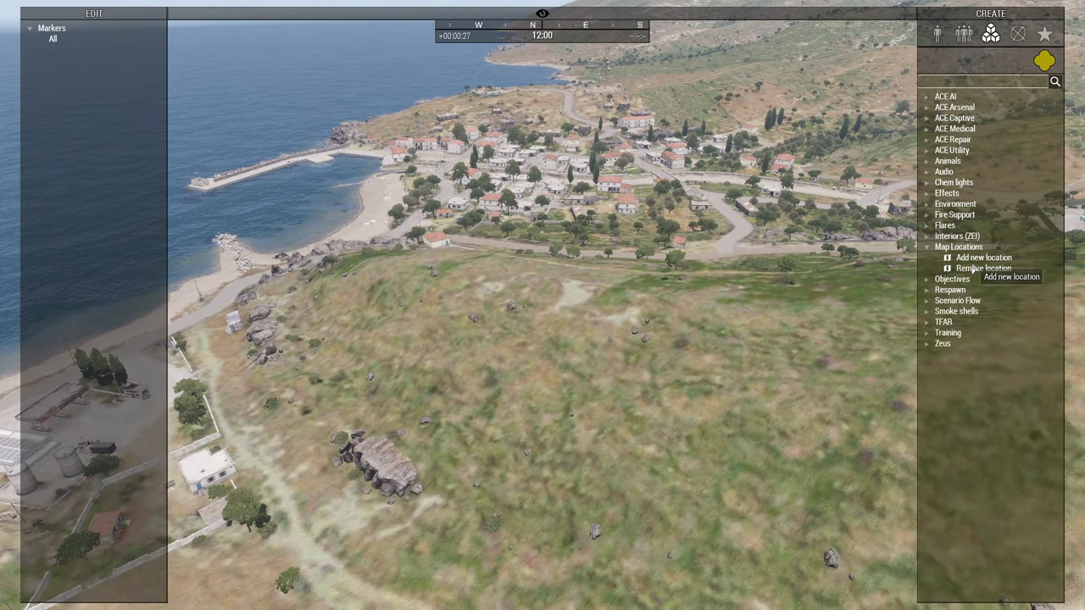
key(d)
key(d)
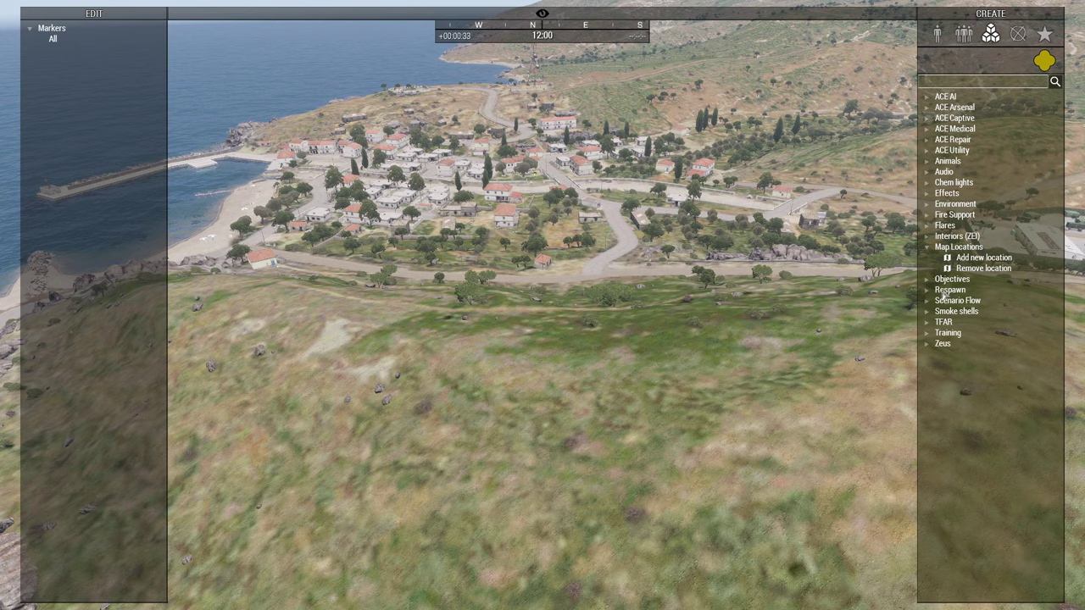
On the 2D map, place a Remove location module on the Stratis Air Base label
key(m)
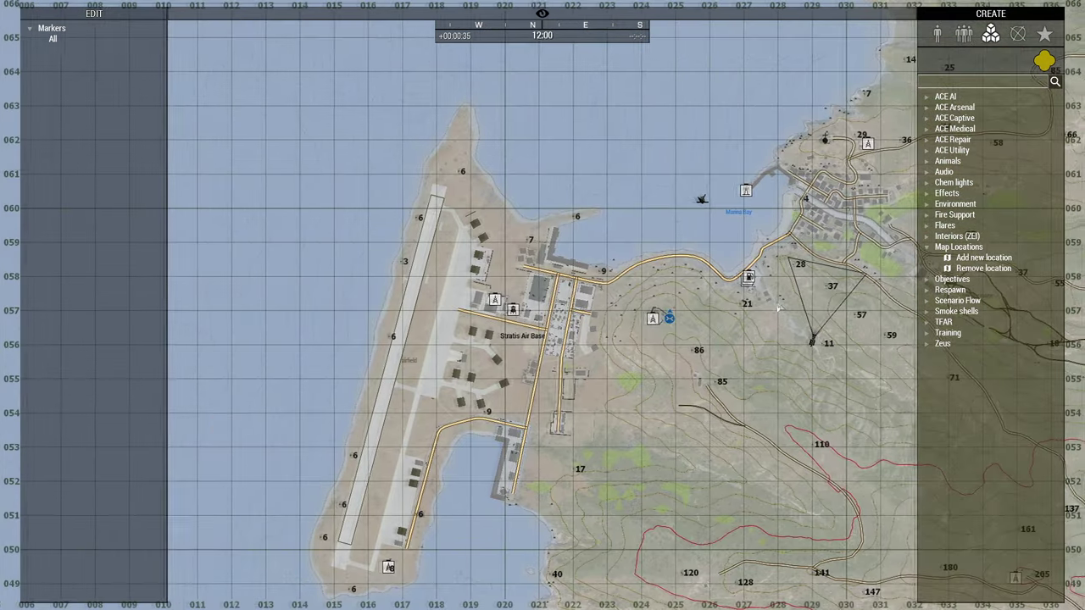
scroll(458, 352, up, 10)
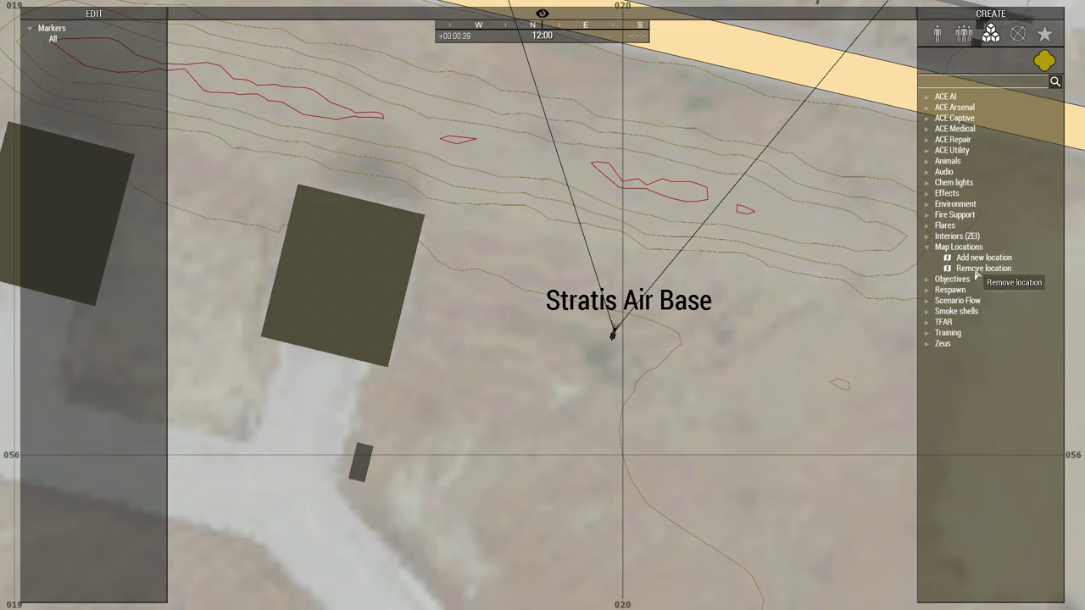
click(983, 268)
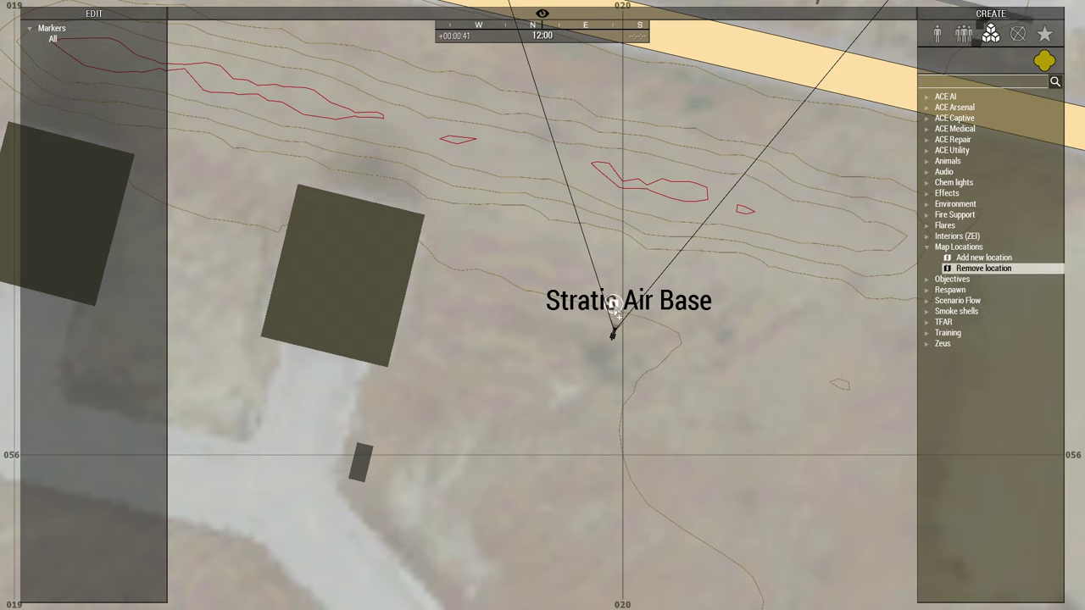
click(612, 305)
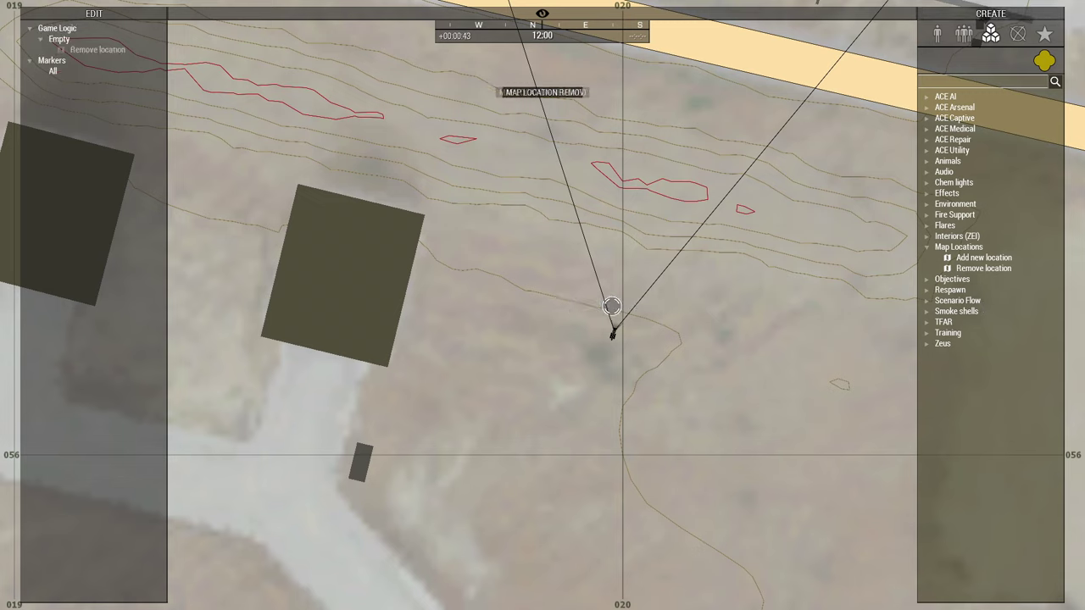
scroll(606, 331, down, 3)
scroll(600, 350, down, 5)
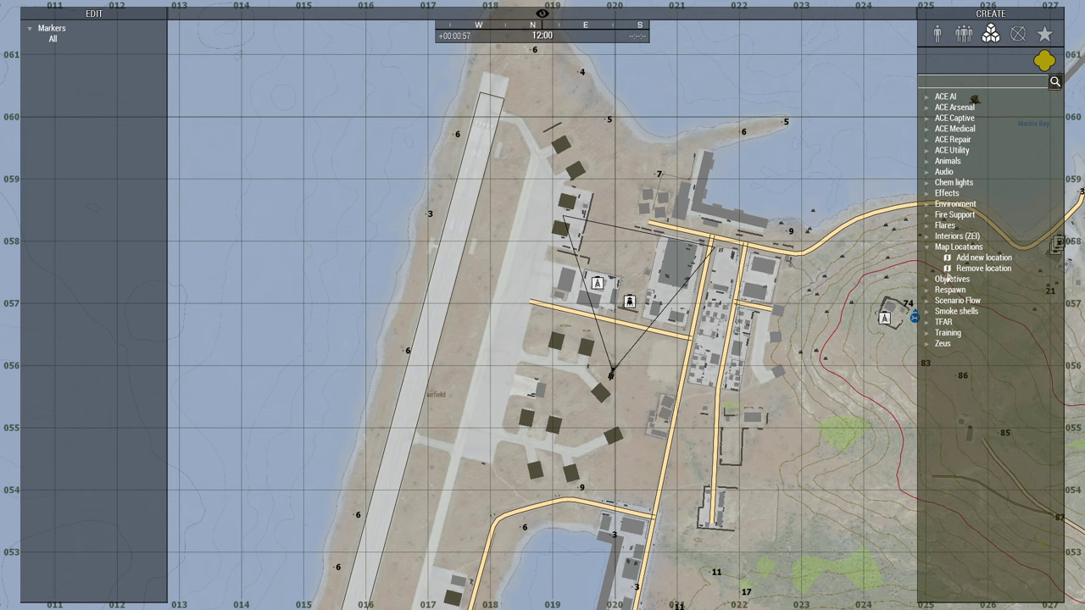
Place an Add new location on the airfield as a Safety Zone named 'Test Zone'
click(975, 258)
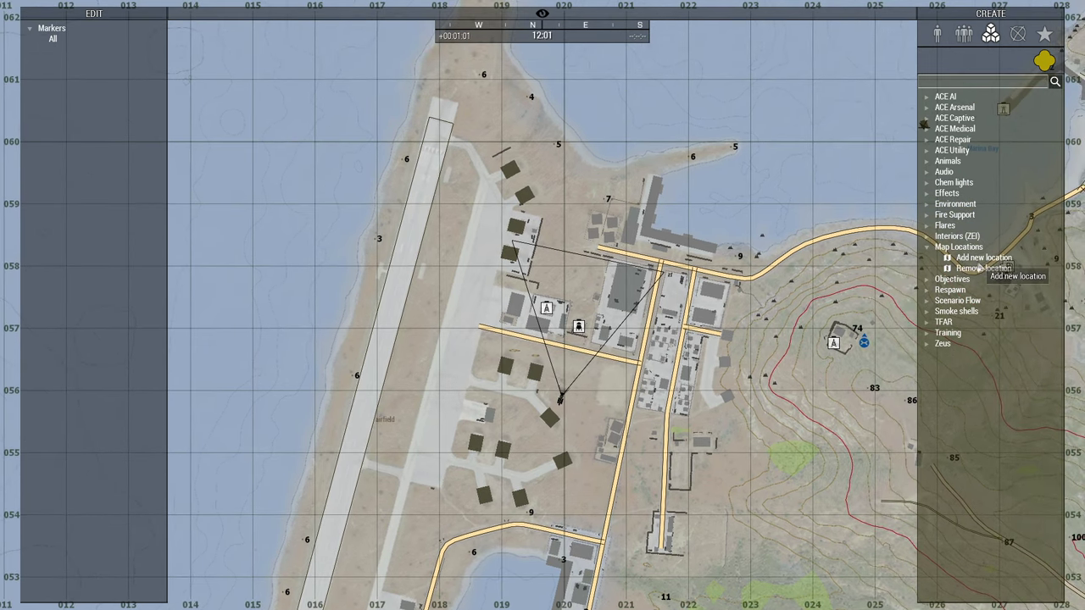
click(979, 258)
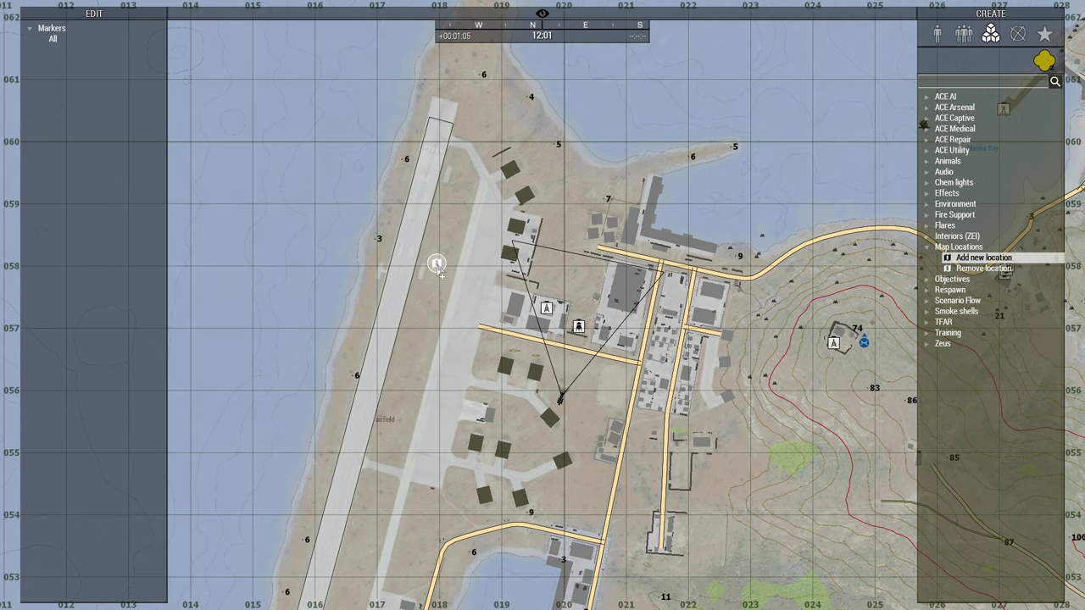
click(439, 268)
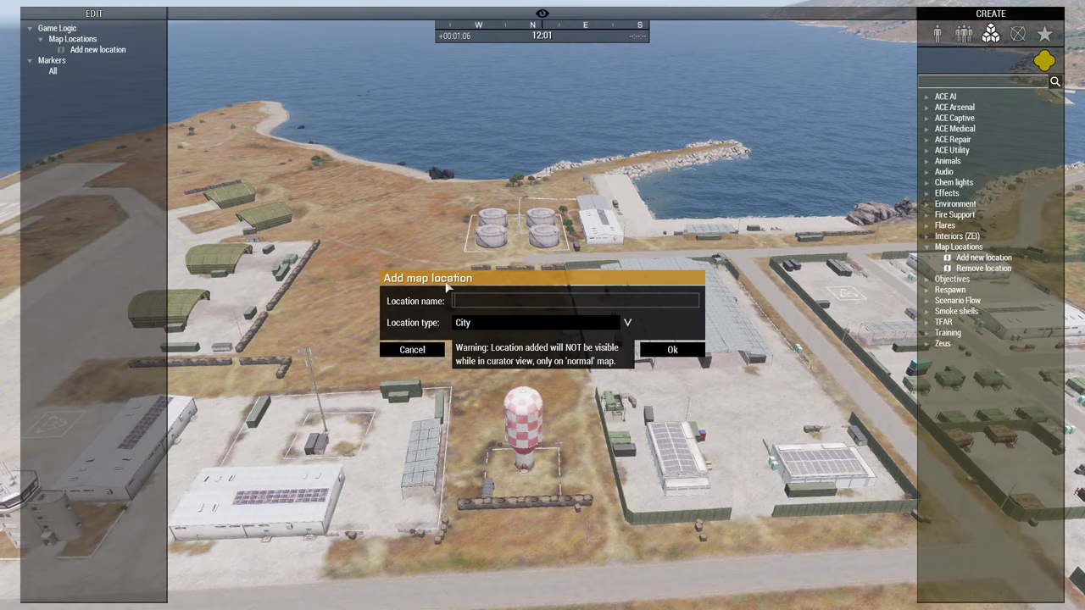
click(480, 323)
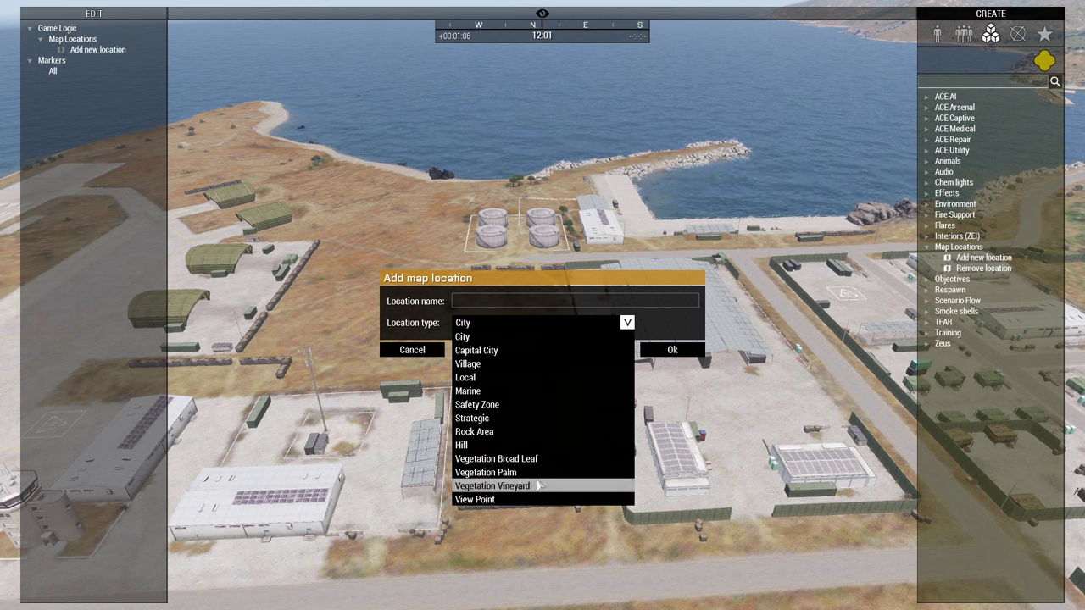
click(522, 405)
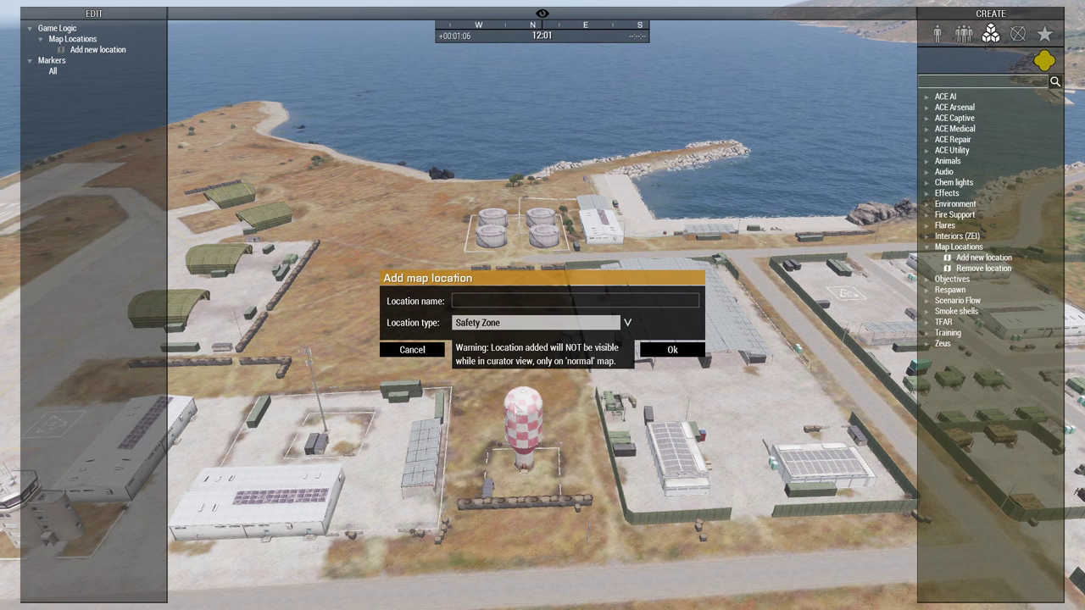
click(467, 305)
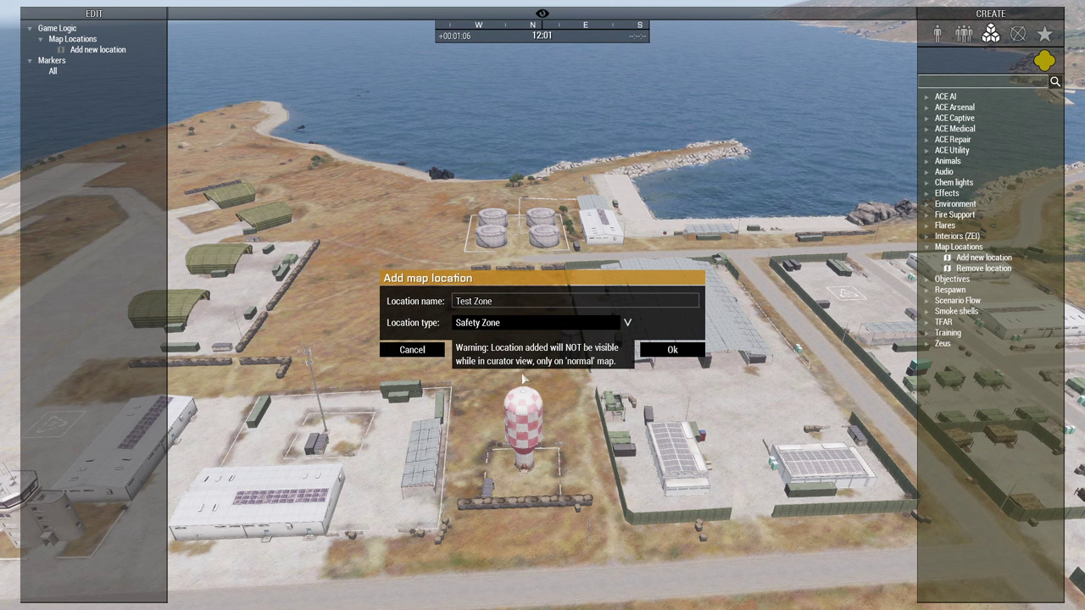
click(671, 350)
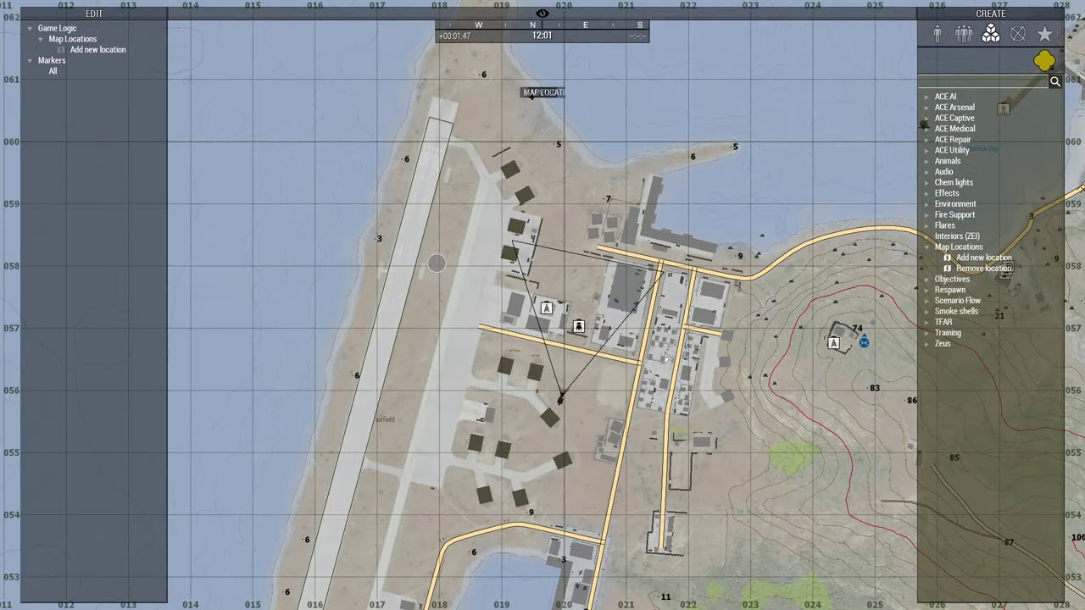
Fly down to the airfield and zoom the in-game map to the runway's Test Zone label
scroll(580, 340, up, 5)
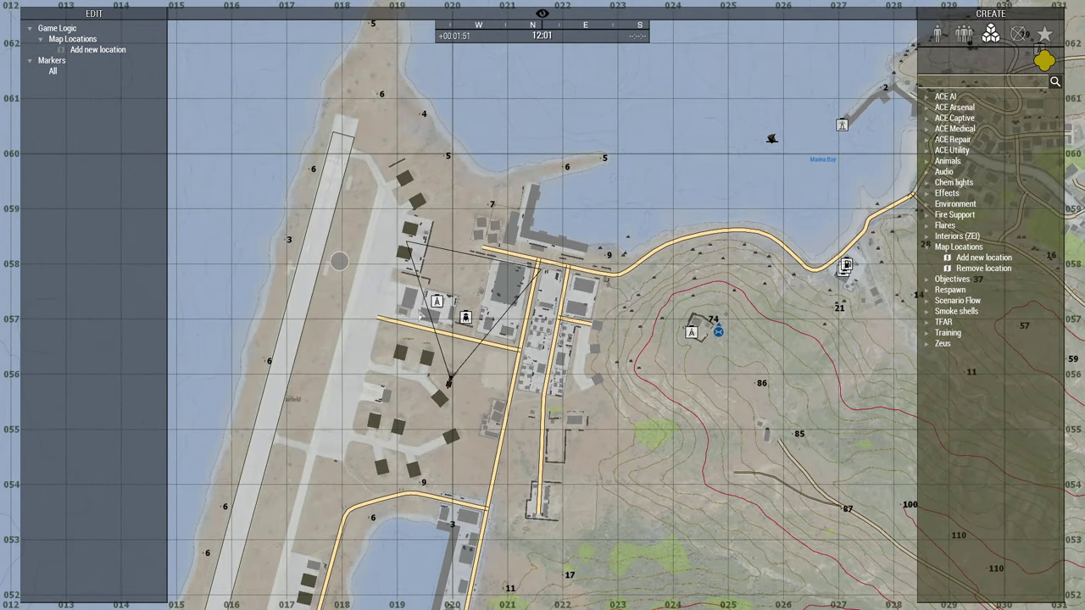
double_click(515, 298)
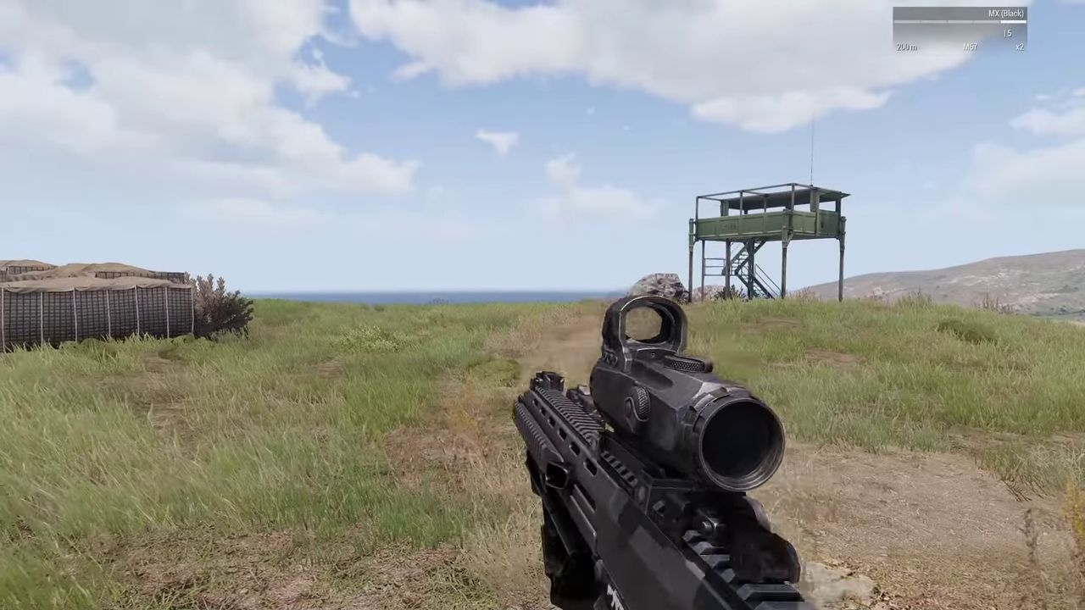
key(m)
scroll(542, 315, down, 5)
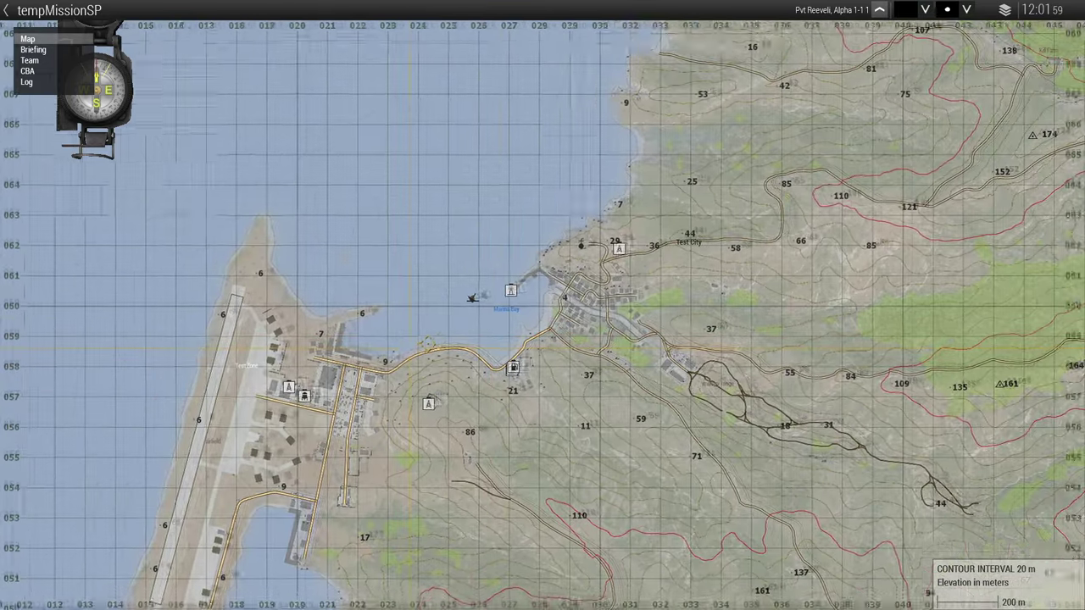
scroll(407, 288, up, 6)
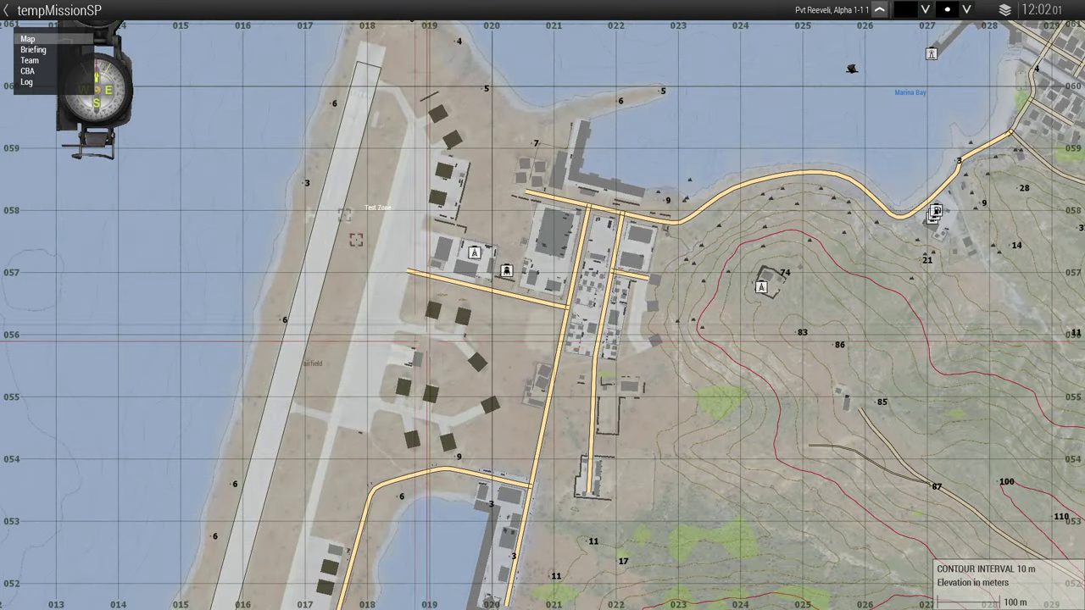
scroll(467, 332, down, 3)
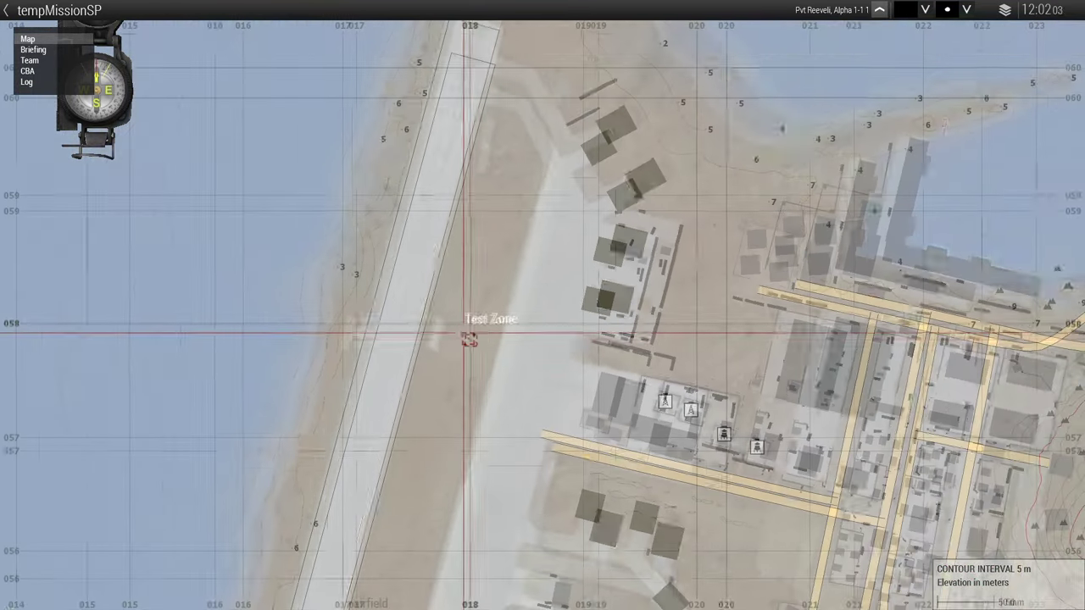